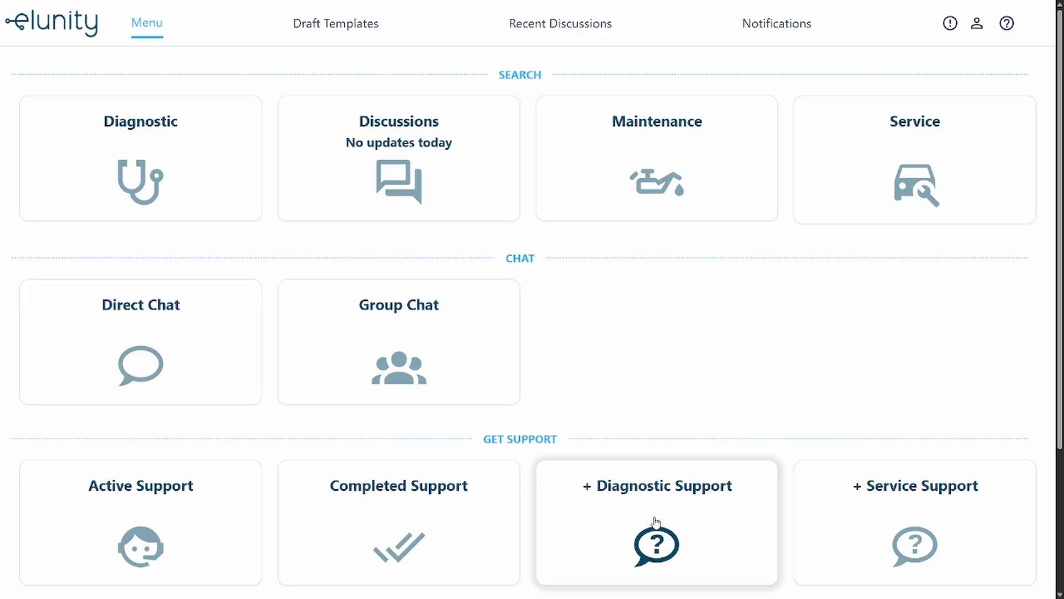
left_click(656, 524)
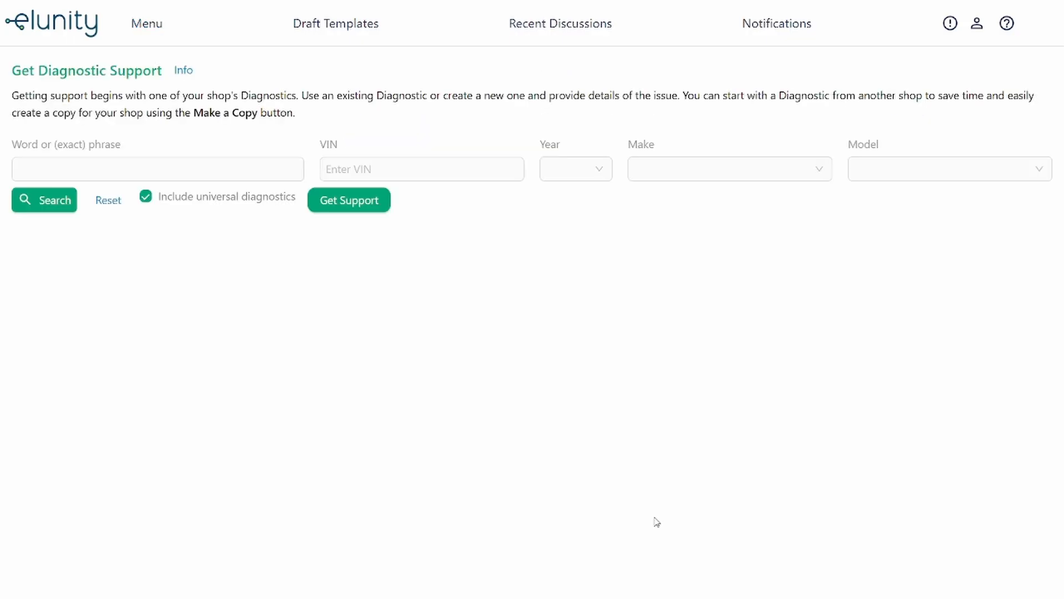
left_click(355, 169)
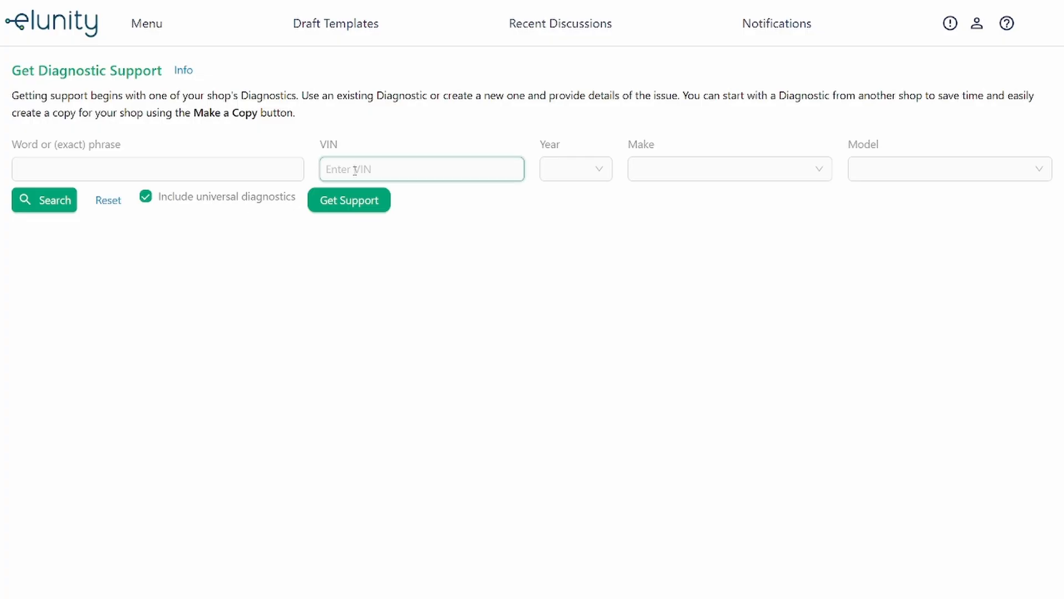
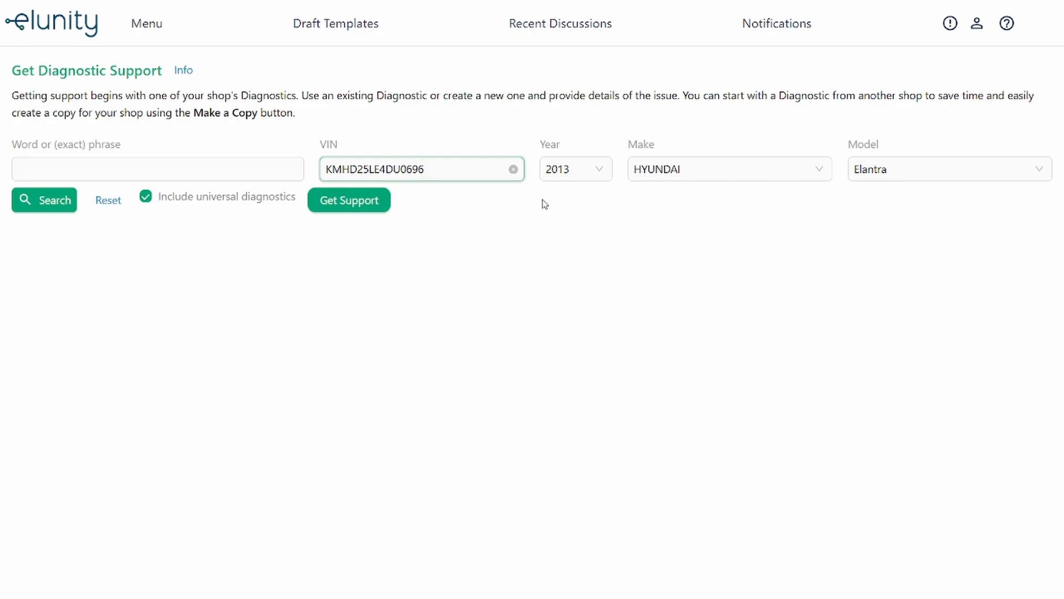
- Search existing diagnostics for the phrase C1260
left_click(195, 170)
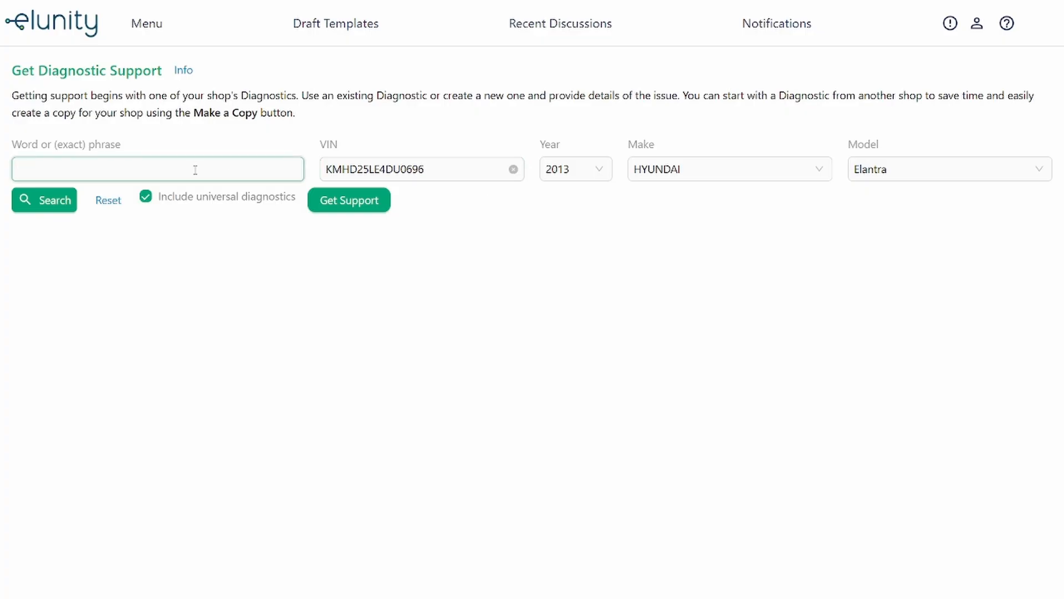
type("C1260")
left_click(53, 200)
left_click(95, 269)
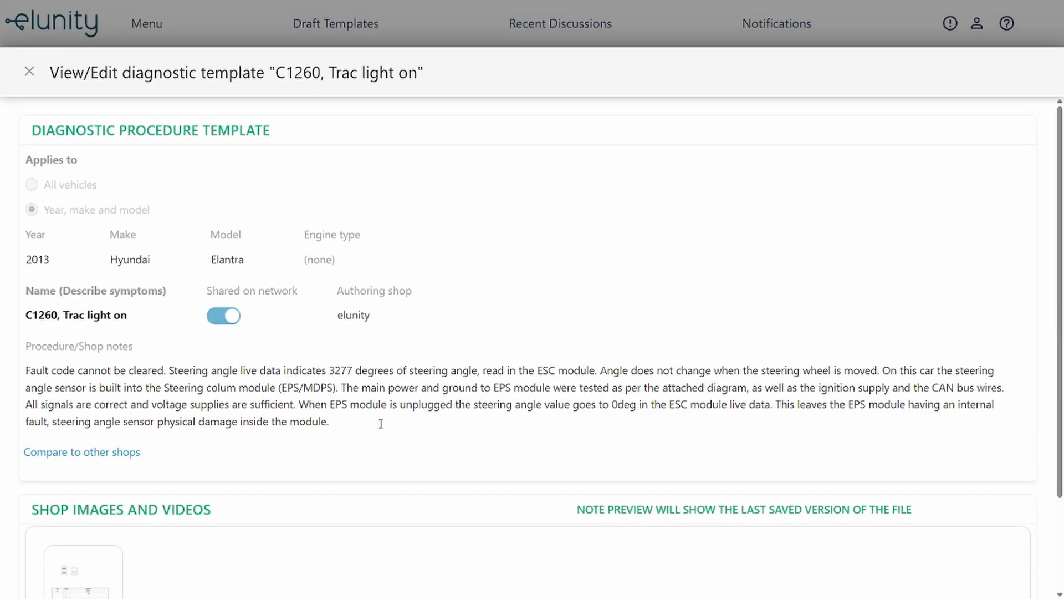
scroll(381, 424, "down", 2)
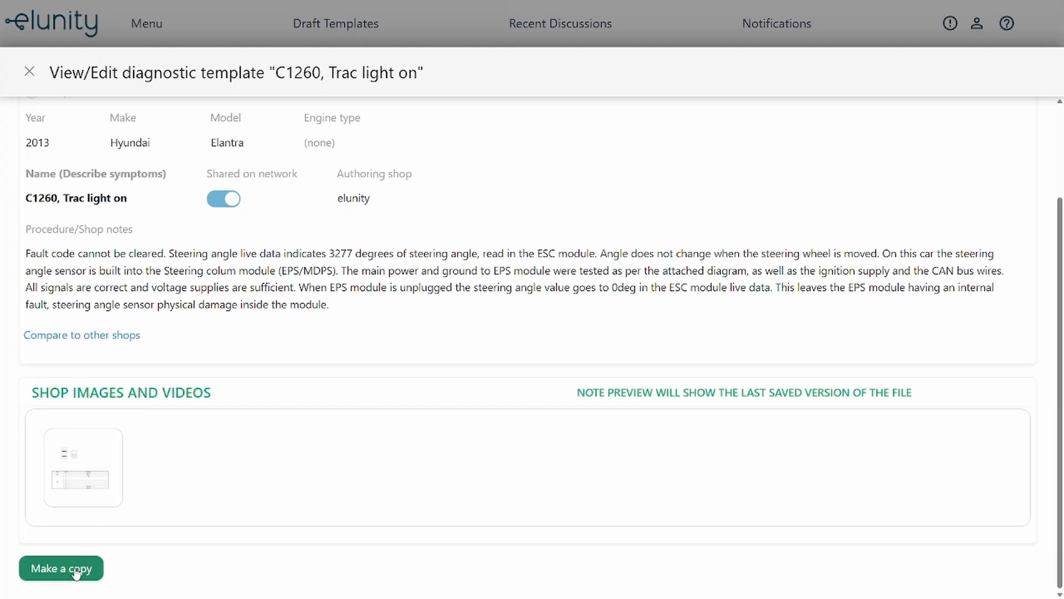
left_click(30, 72)
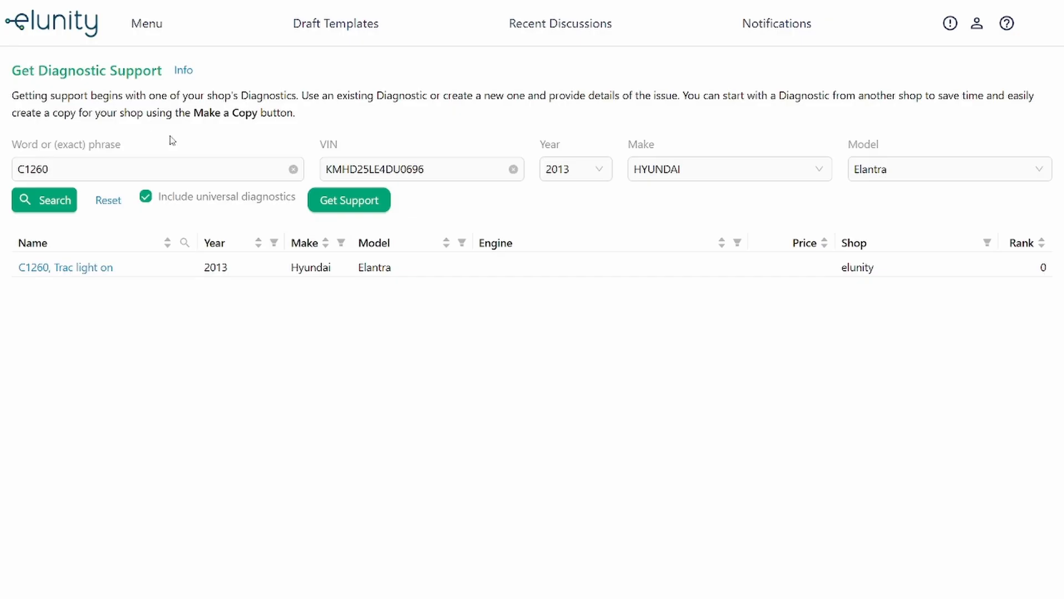
- Start a new support diagnostic template named p0304
left_click(361, 216)
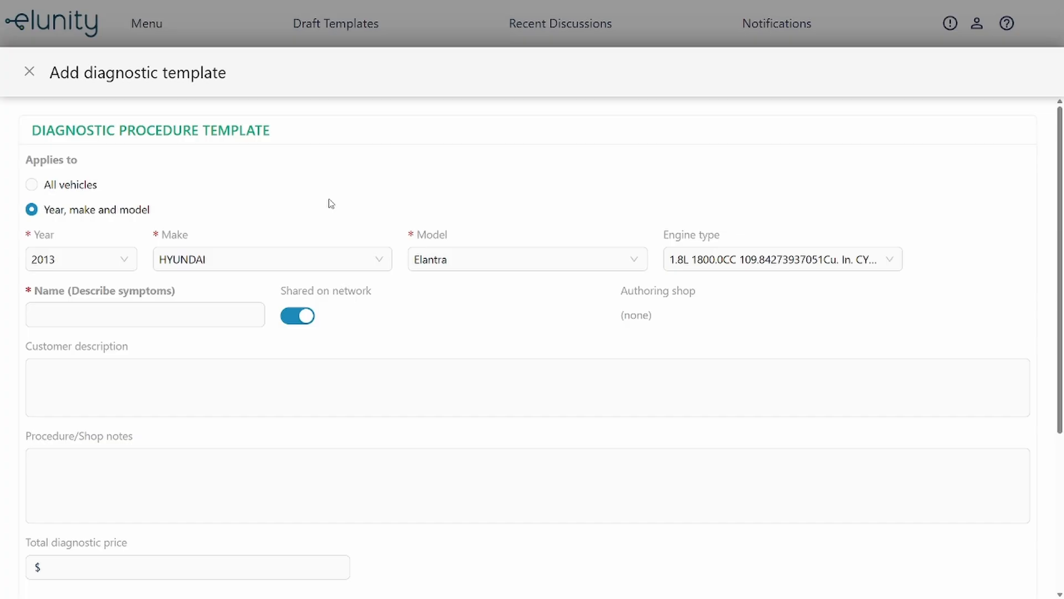
left_click(169, 316)
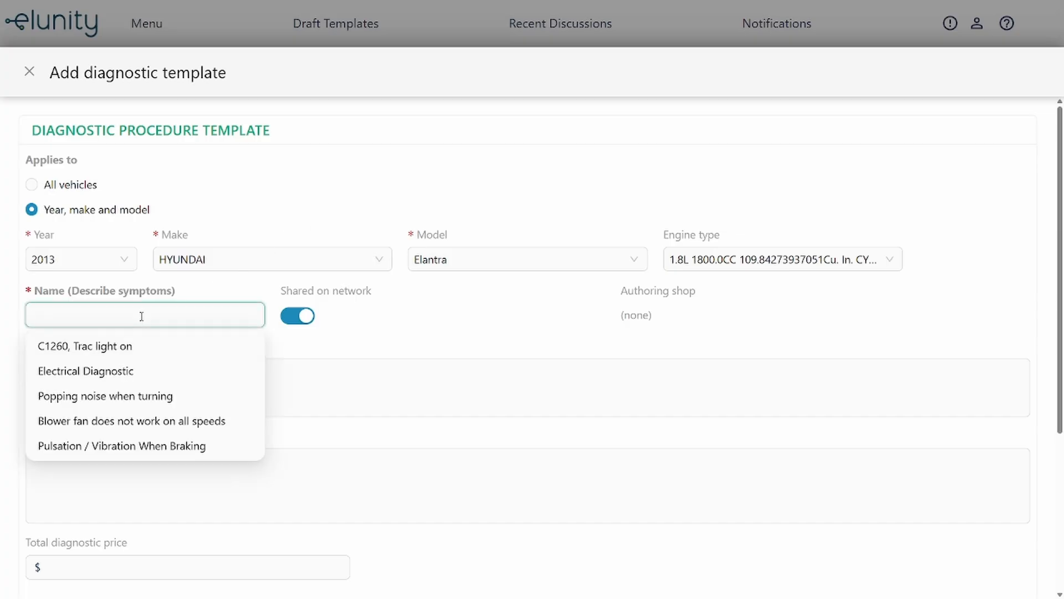
type("p030")
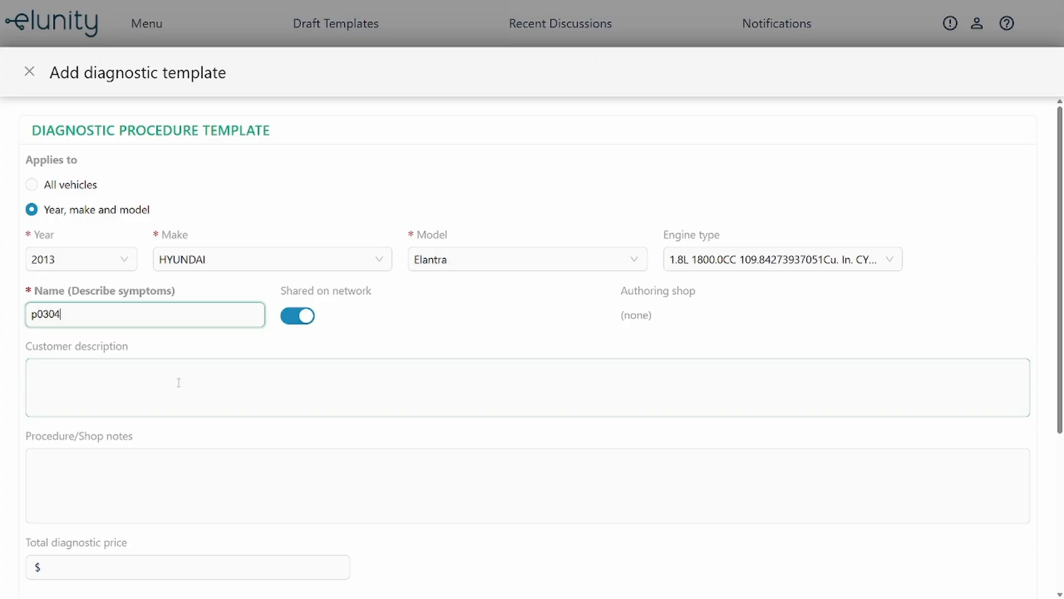
type("4")
- Write procedure notes: concern confirmed, shakes on test drive, p0304 scanned, cylinder 4 misfire, spark normal
left_click(137, 473)
type("Confirm Client Concern")
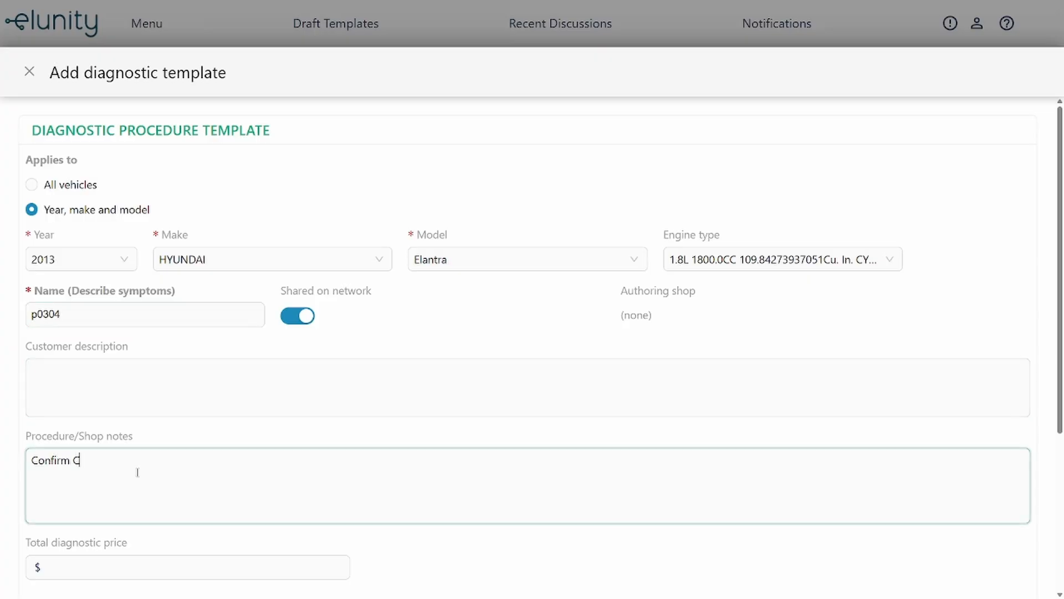
key("Return")
type("On a test drive, the vehicle shakes all the time")
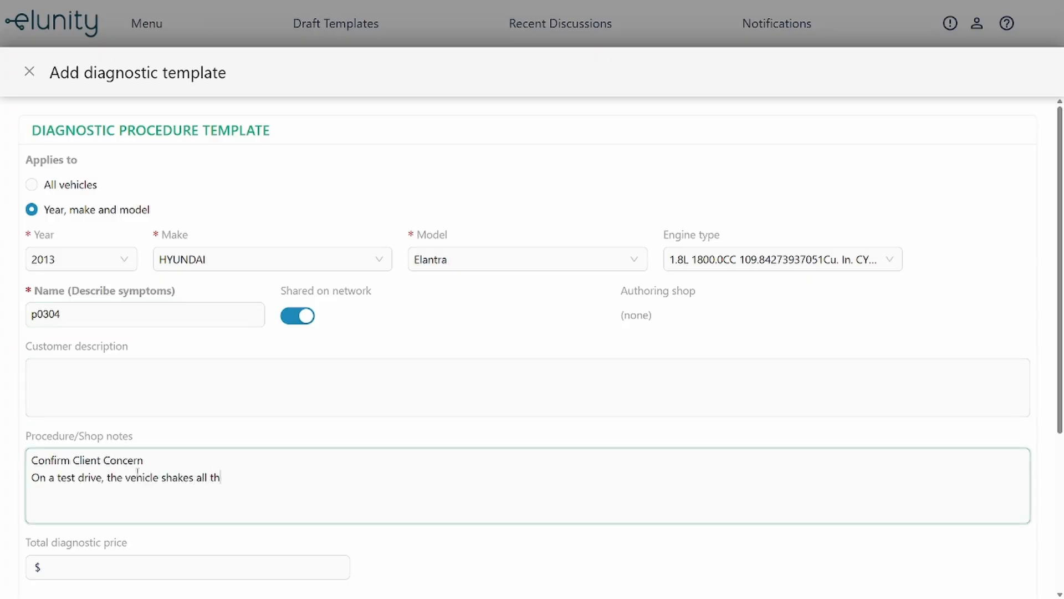
key("Return")
type("Scanned and confirmed p0304")
key("Return")
type("Cylinder 4 Missfire")
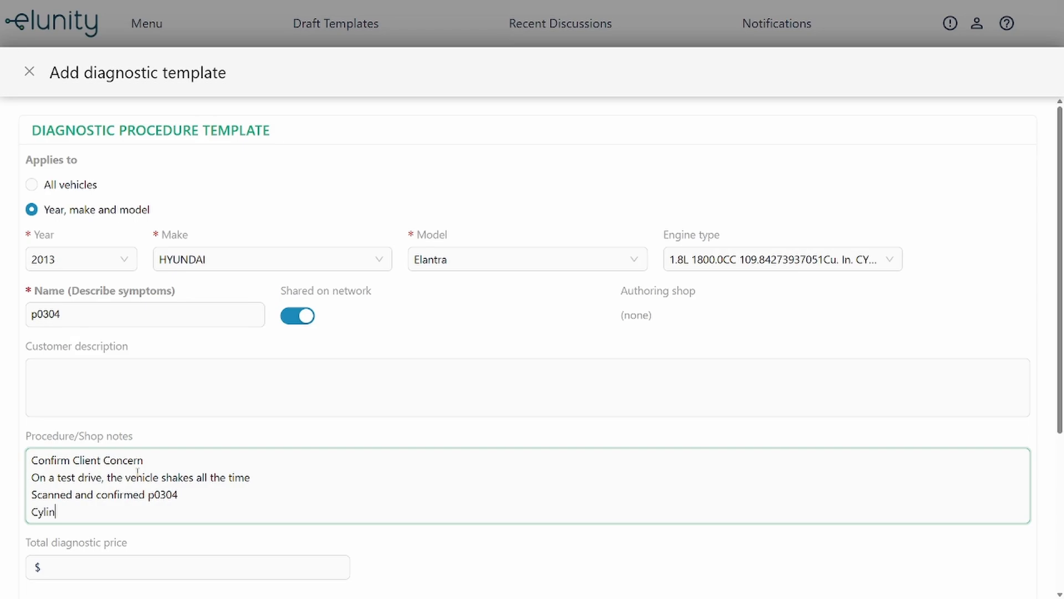
key("Return")
type("Confirmed Spark to Cylinder 4 is normal")
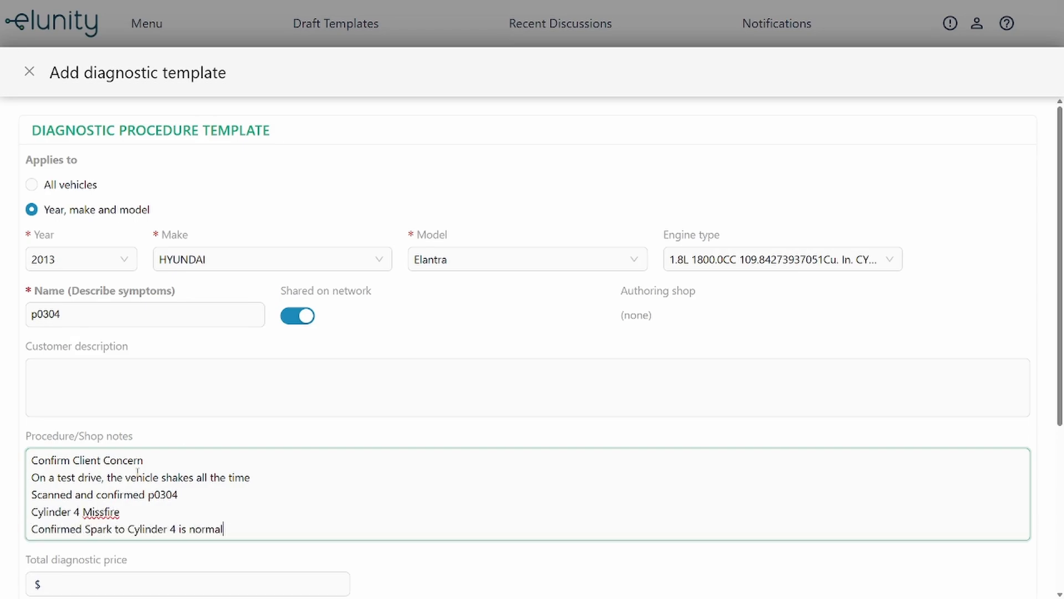
left_click(436, 578)
scroll(435, 578, "down", 5)
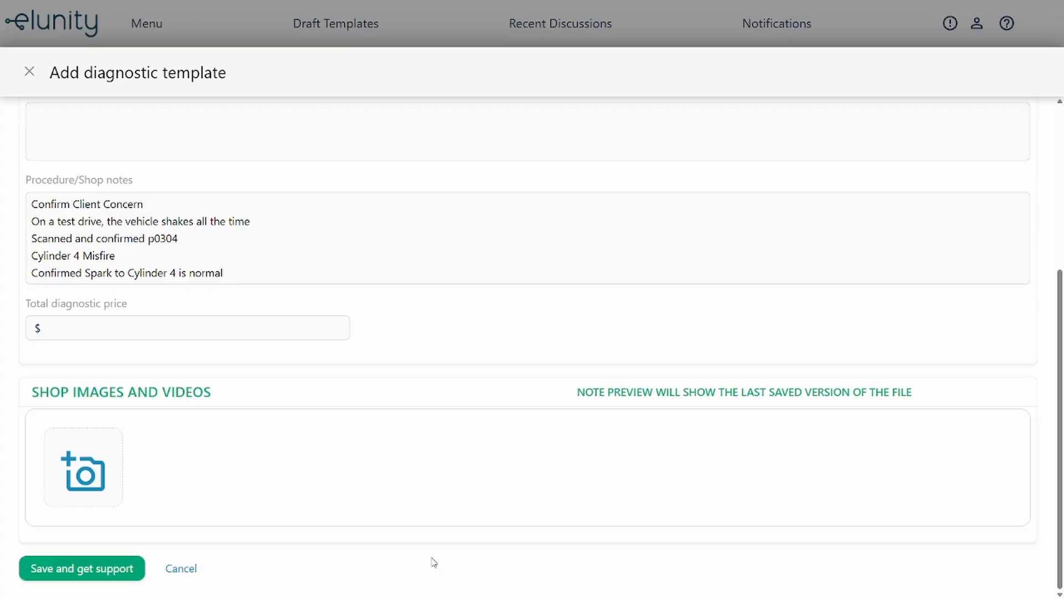
- Save p0304, open support, and ask whether the vehicle has GDI or port injectors
left_click(81, 570)
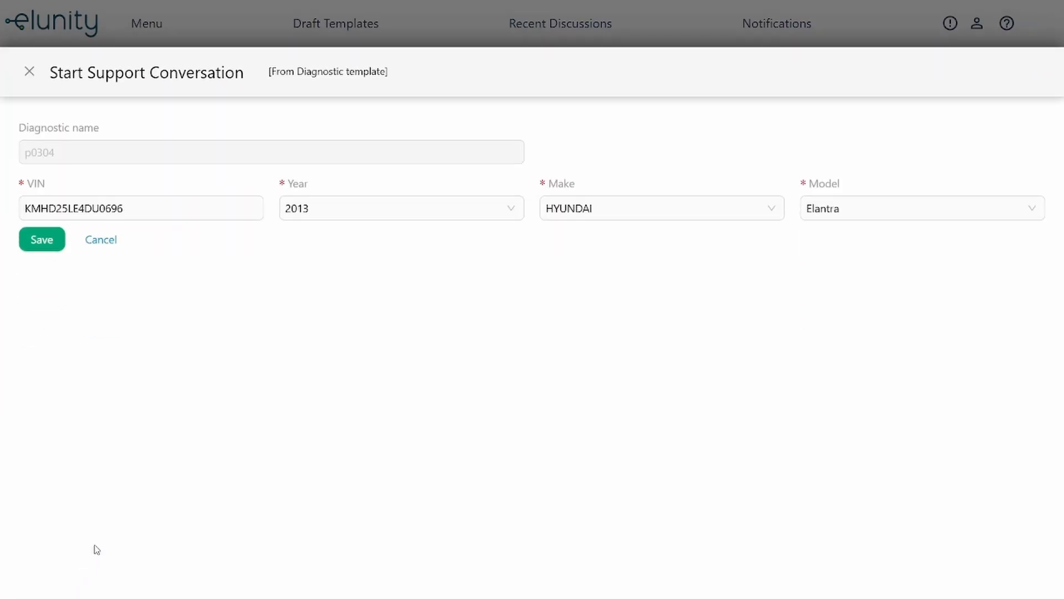
left_click(48, 249)
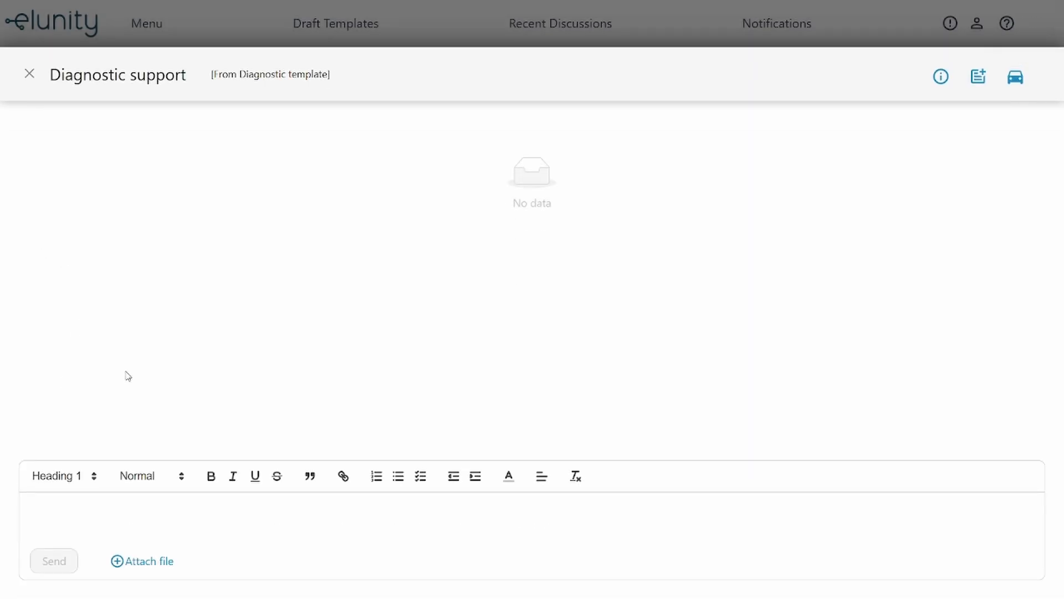
left_click(95, 506)
type("I want to check fuel injectors, but does this v")
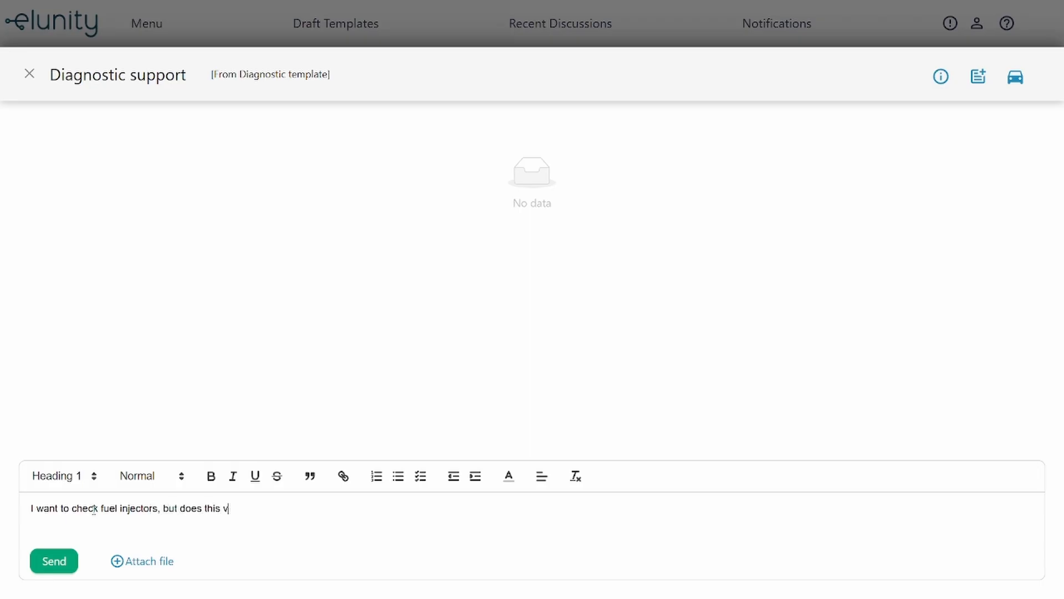
type("ehicle have GDI or normal port injectors?")
left_click(54, 561)
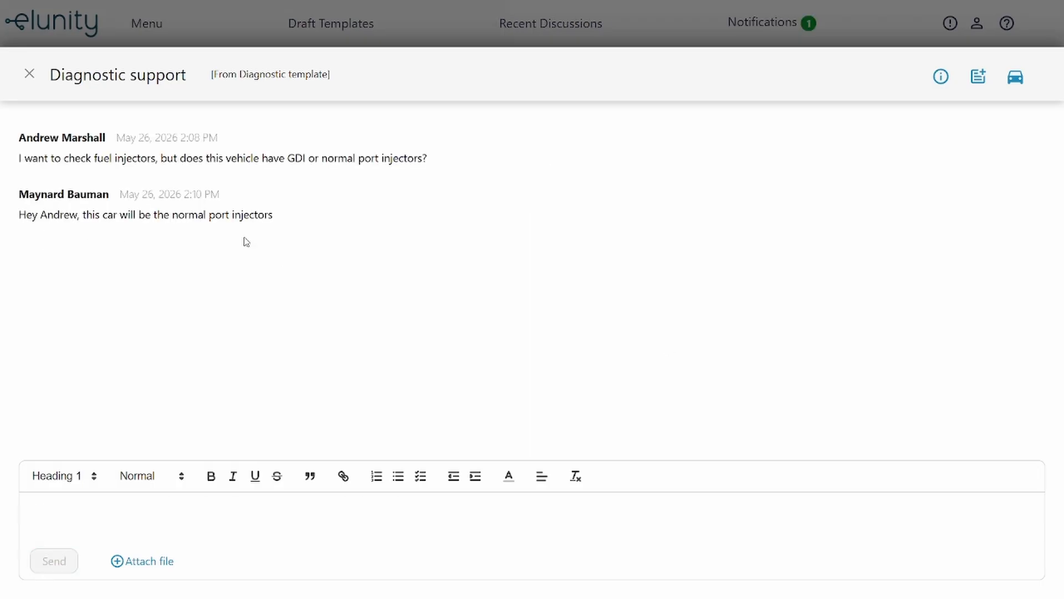
- Send the follow-up 'How would I do the appropriate test?' and close the discussion
left_click(201, 517)
type("How would I do the")
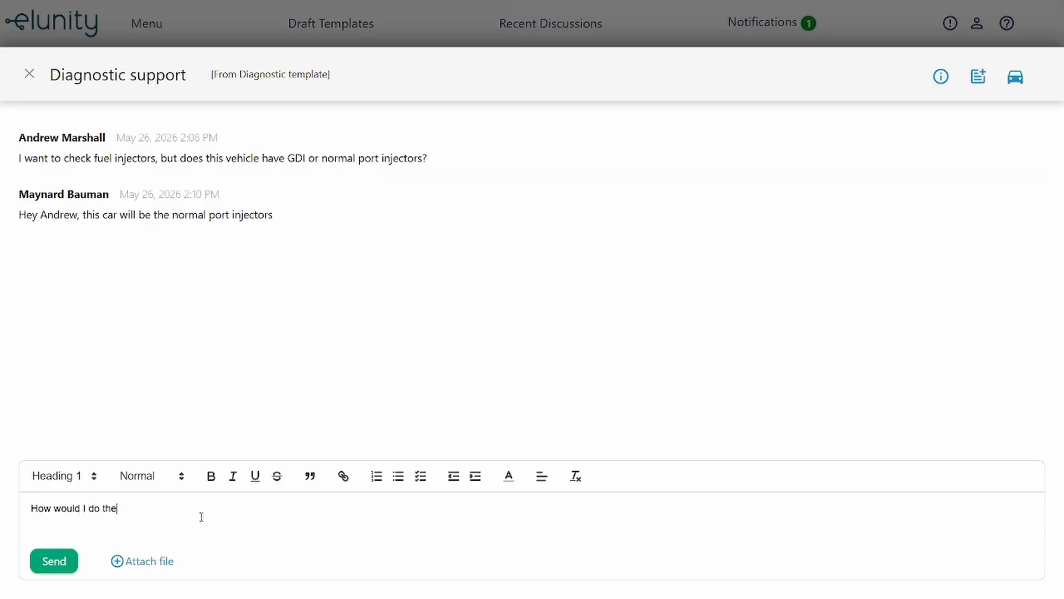
type(" appropriate test?")
left_click(57, 568)
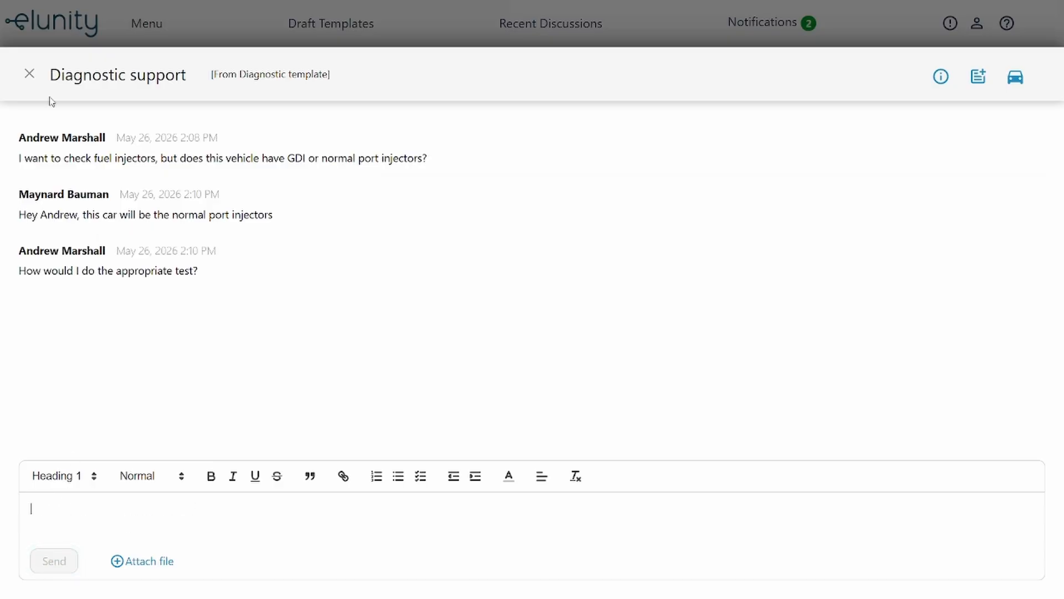
left_click(31, 73)
- Close the p0304 template and go from the main menu to Notifications
left_click(30, 74)
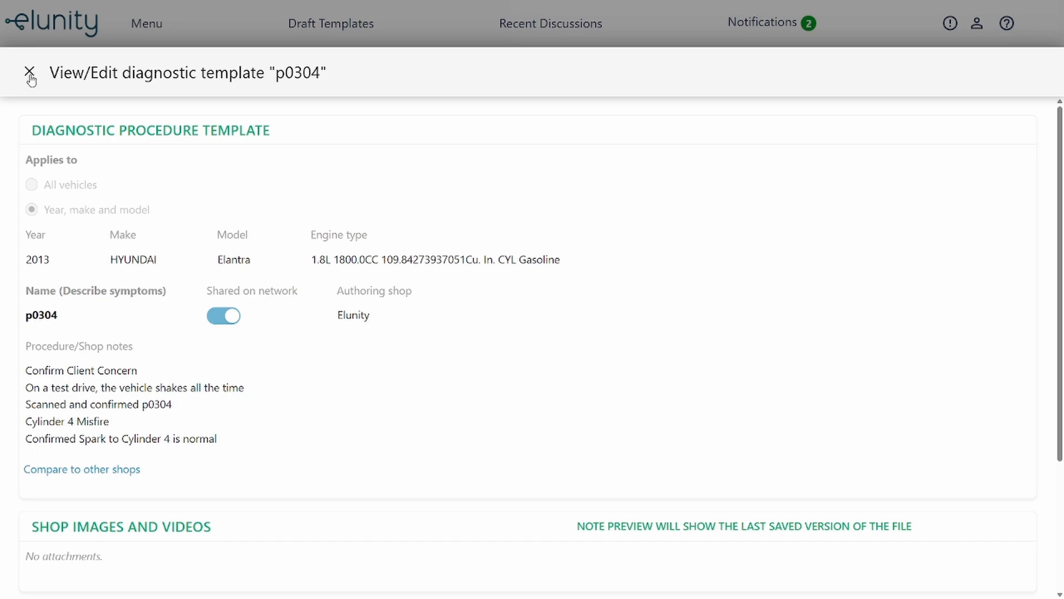
left_click(147, 43)
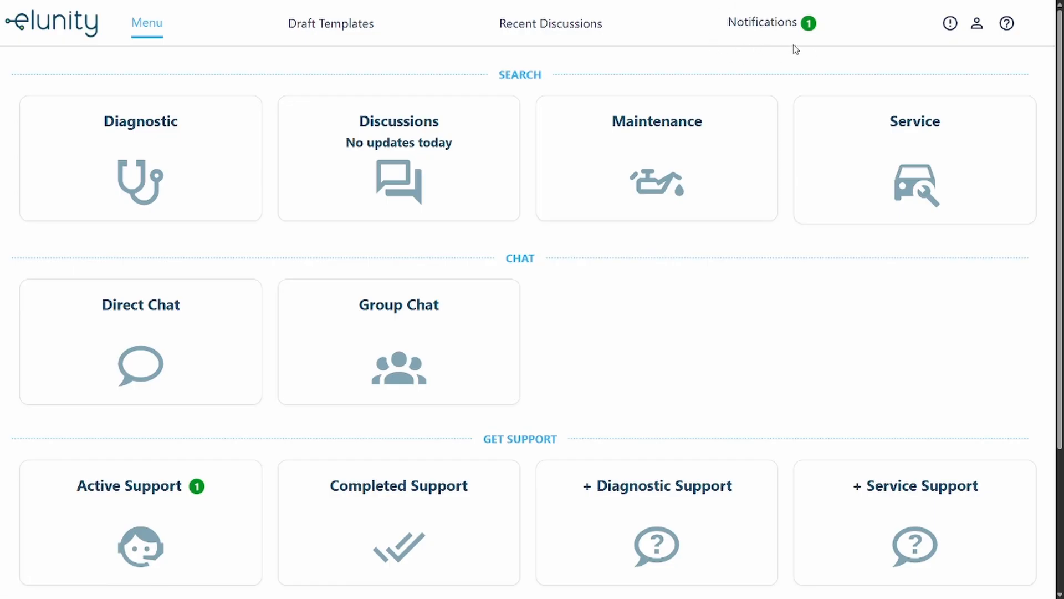
left_click(769, 32)
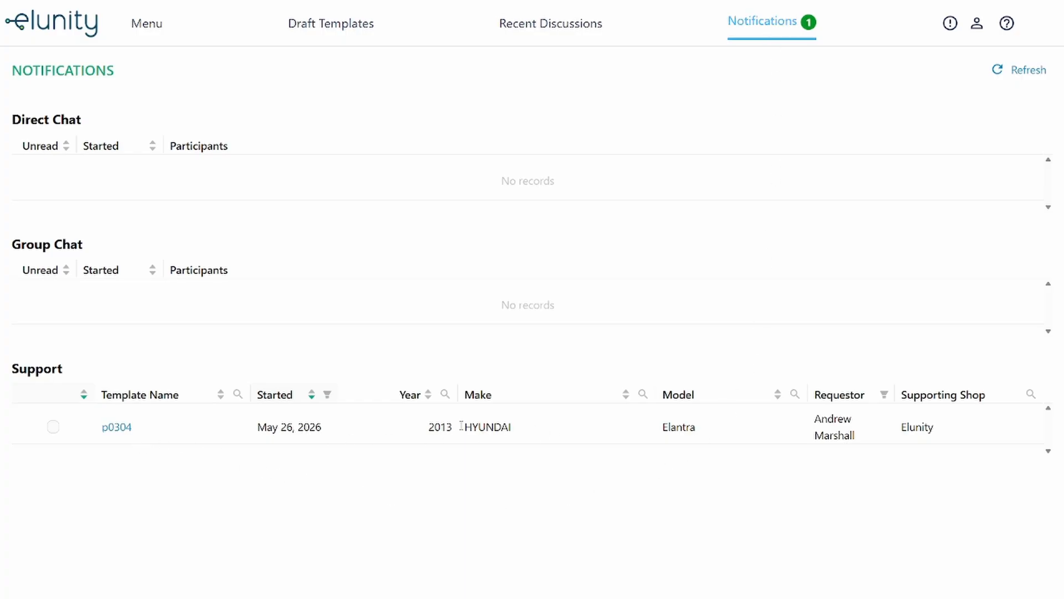
- Open the p0304 support chat, view its vehicle and requestor details, then open the p0304 template
left_click(118, 430)
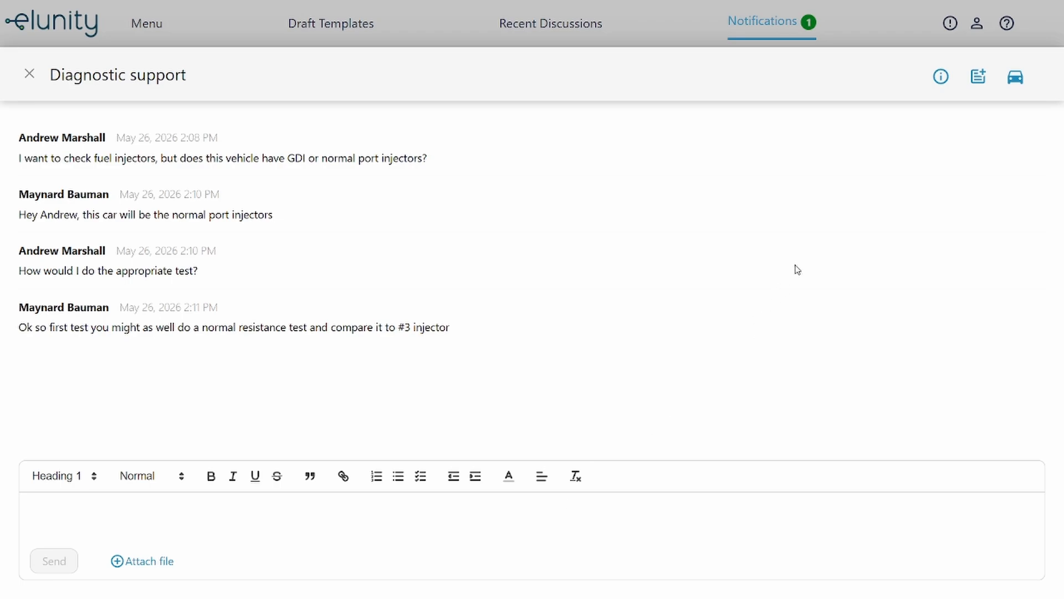
left_click(940, 78)
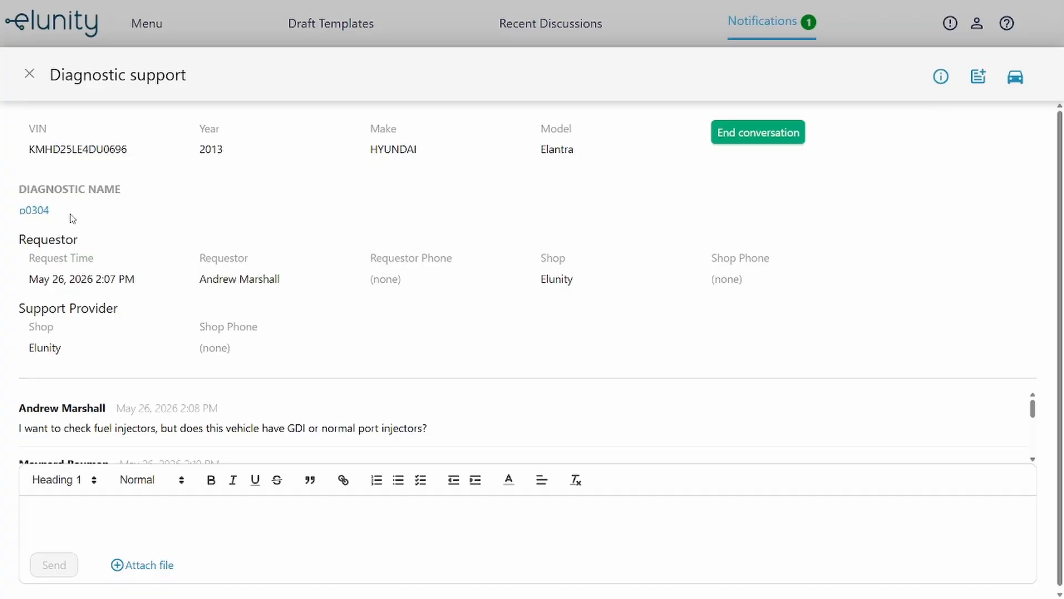
left_click(33, 210)
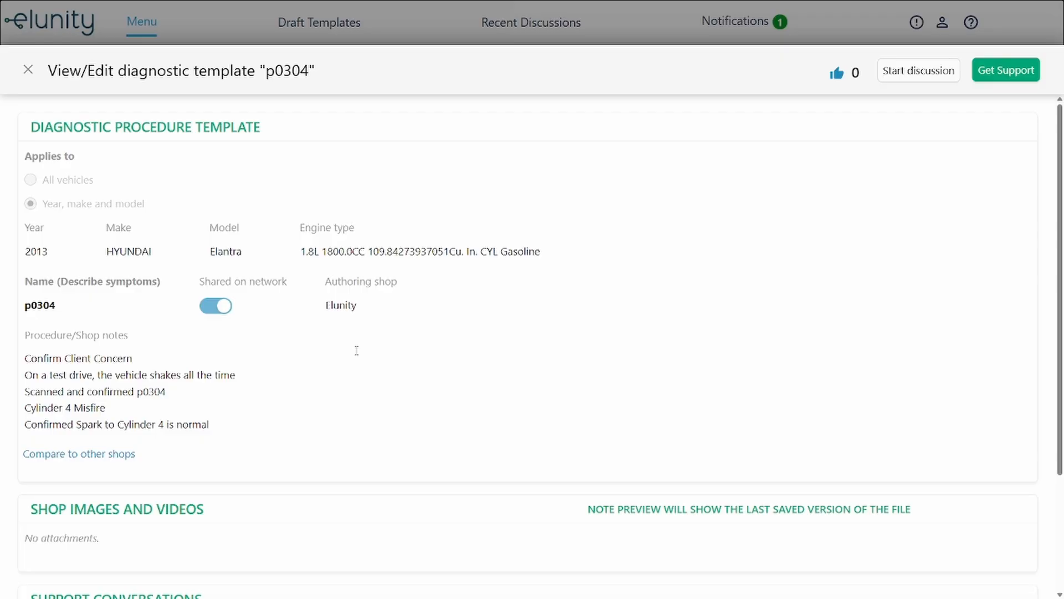
- Append 'Tested injector #4 and #3 and they both showed 11 ohms' to the notes and save
scroll(356, 350, "down", 5)
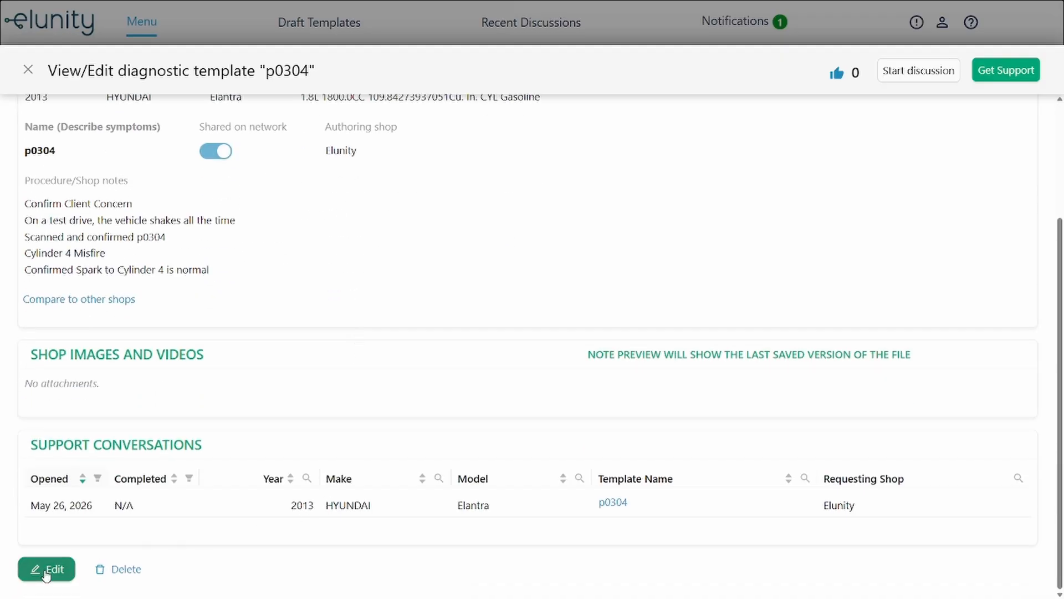
left_click(46, 571)
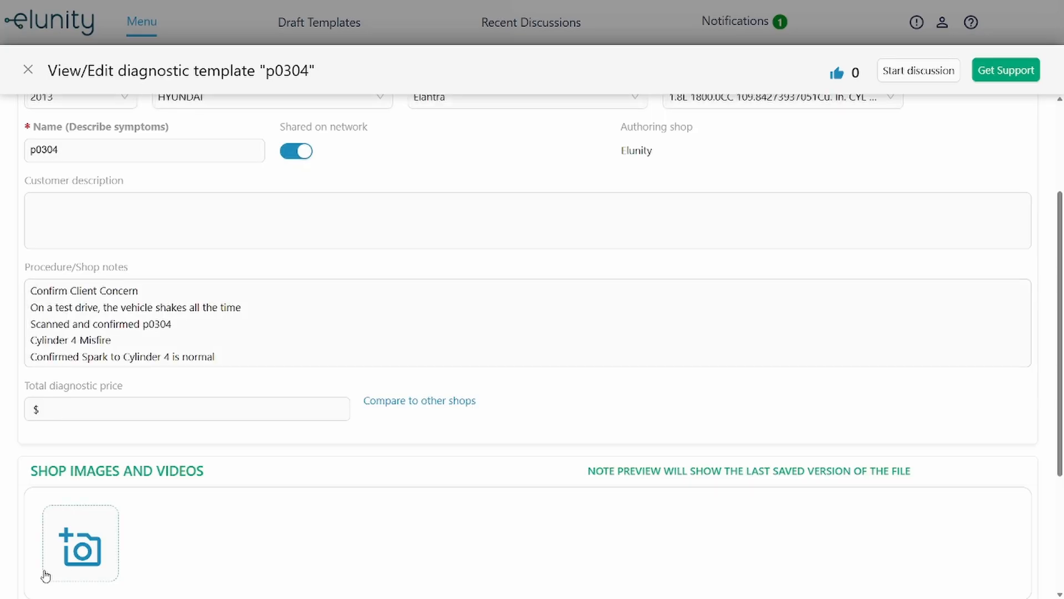
left_click(236, 361)
key("Return")
type("Tested injector ")
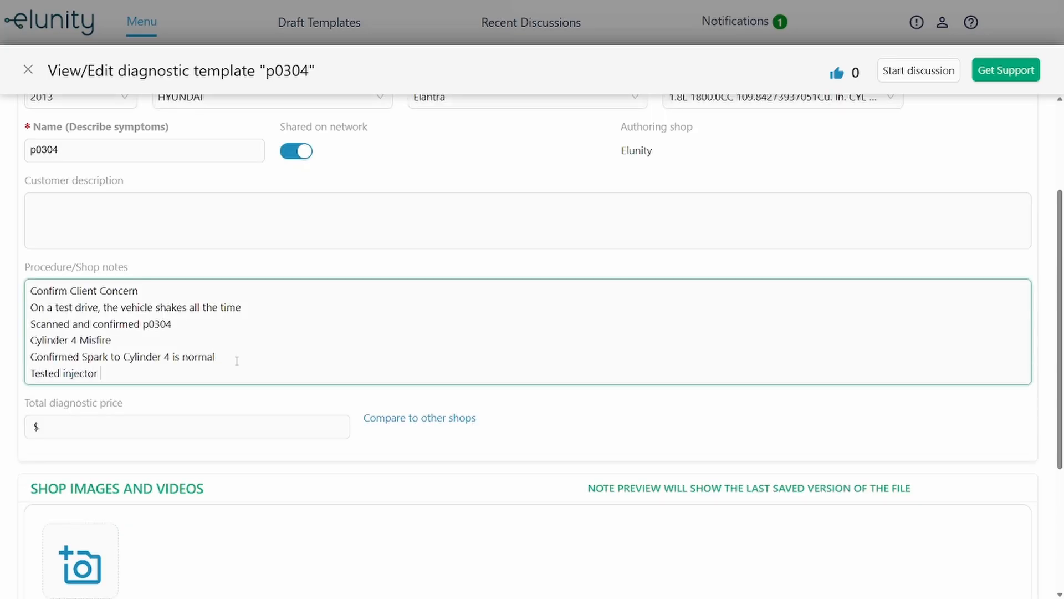
type("#4 and #3 and they both showed 11 ohms")
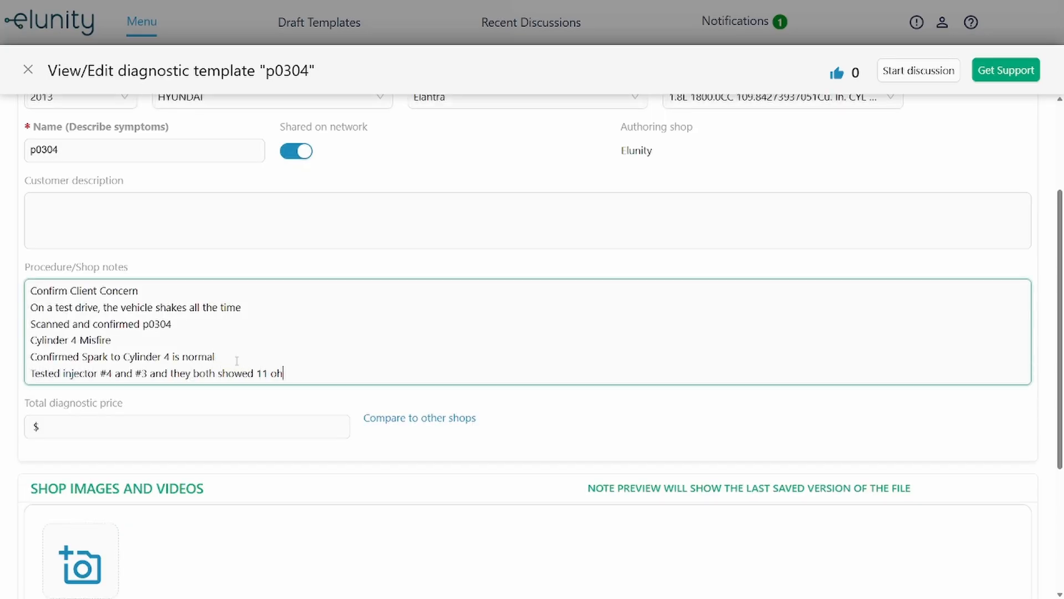
left_click(303, 401)
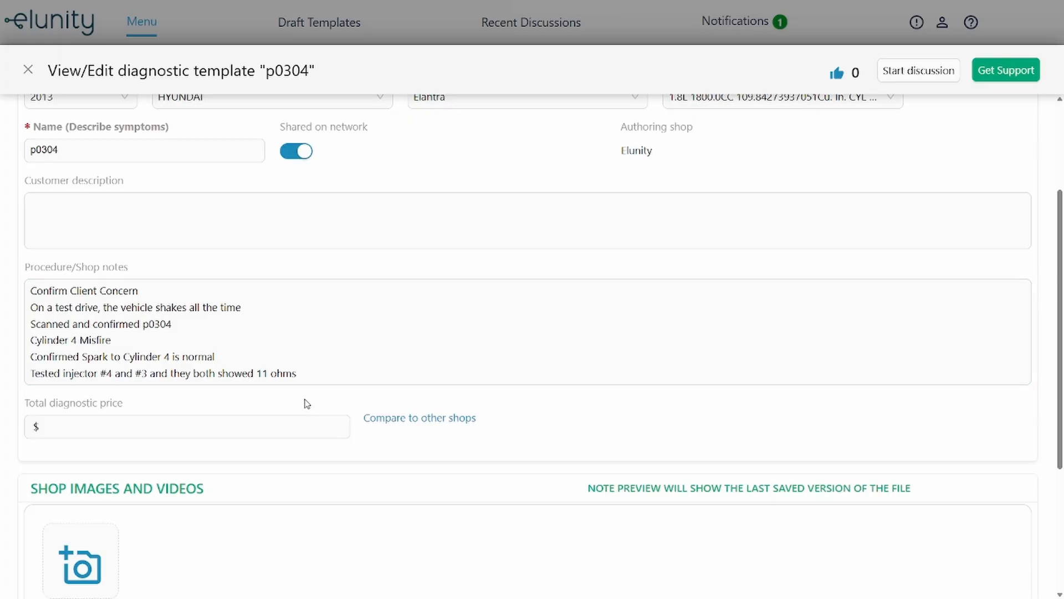
scroll(293, 456, "down", 2)
scroll(293, 456, "down", 5)
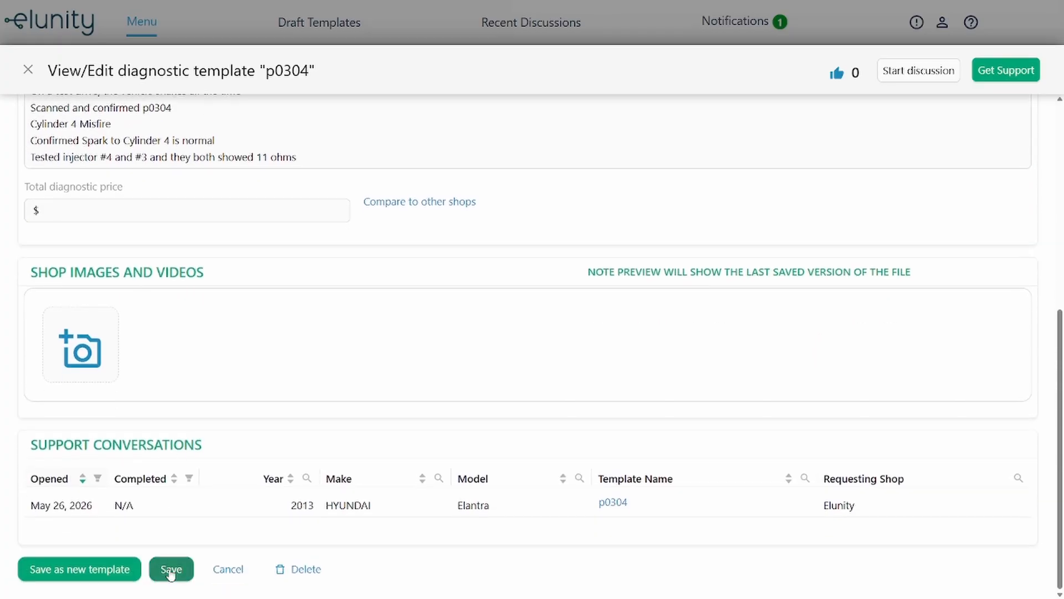
left_click(171, 568)
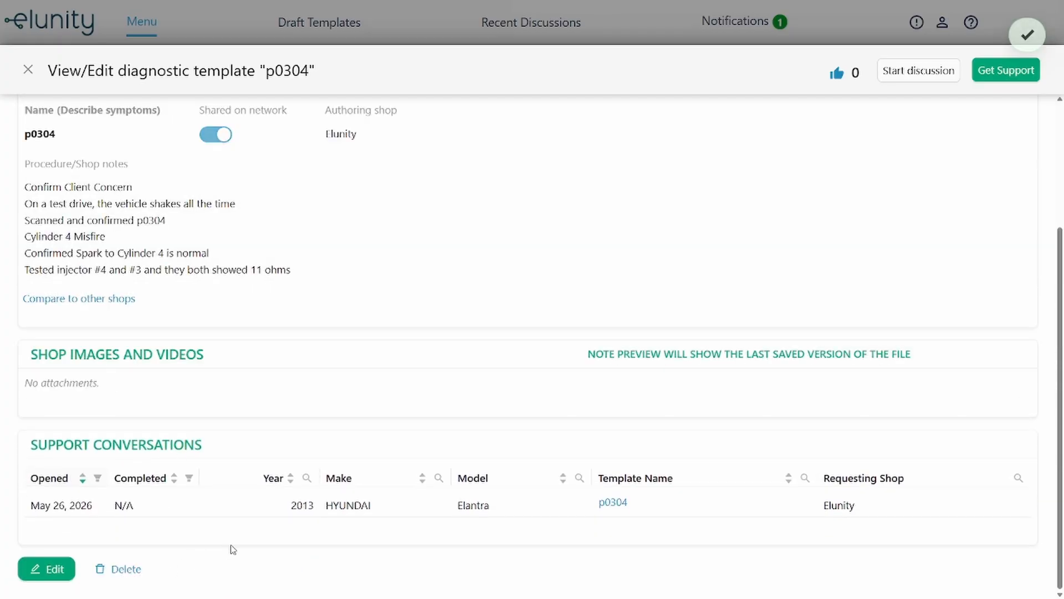
scroll(299, 513, "up", 3)
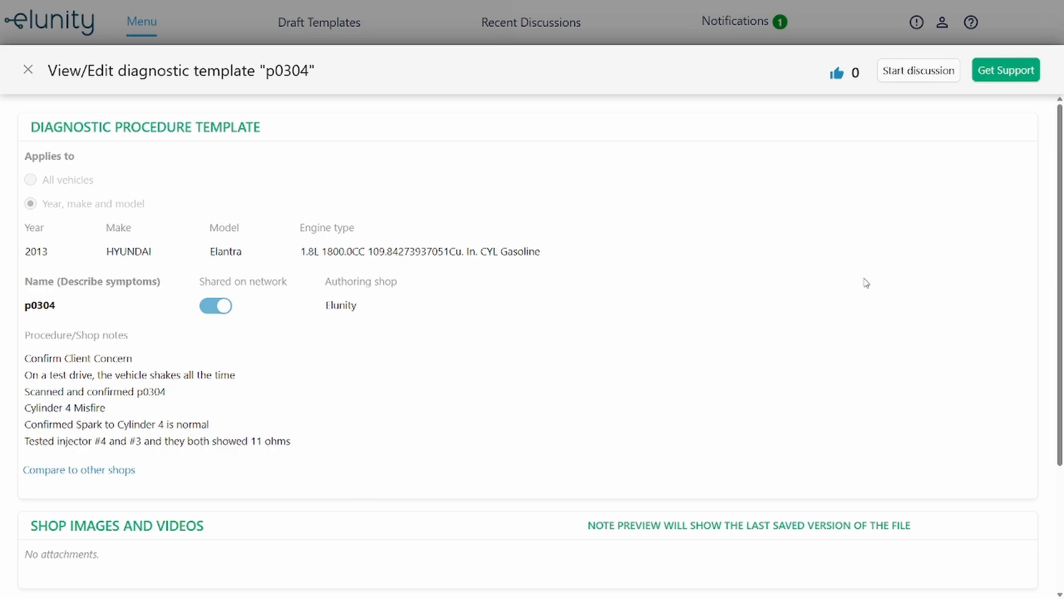
left_click(995, 77)
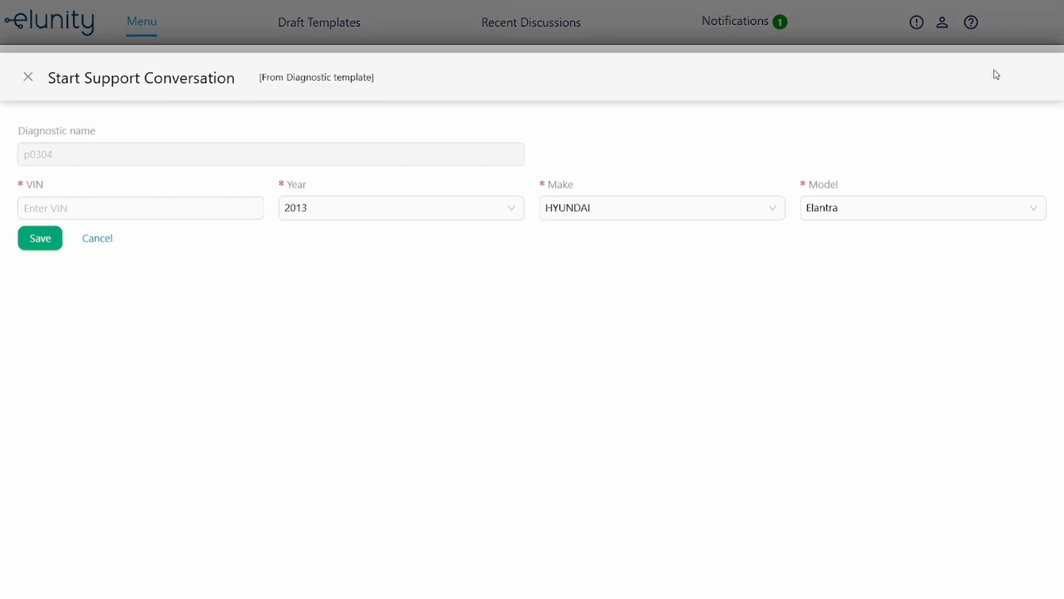
left_click(22, 70)
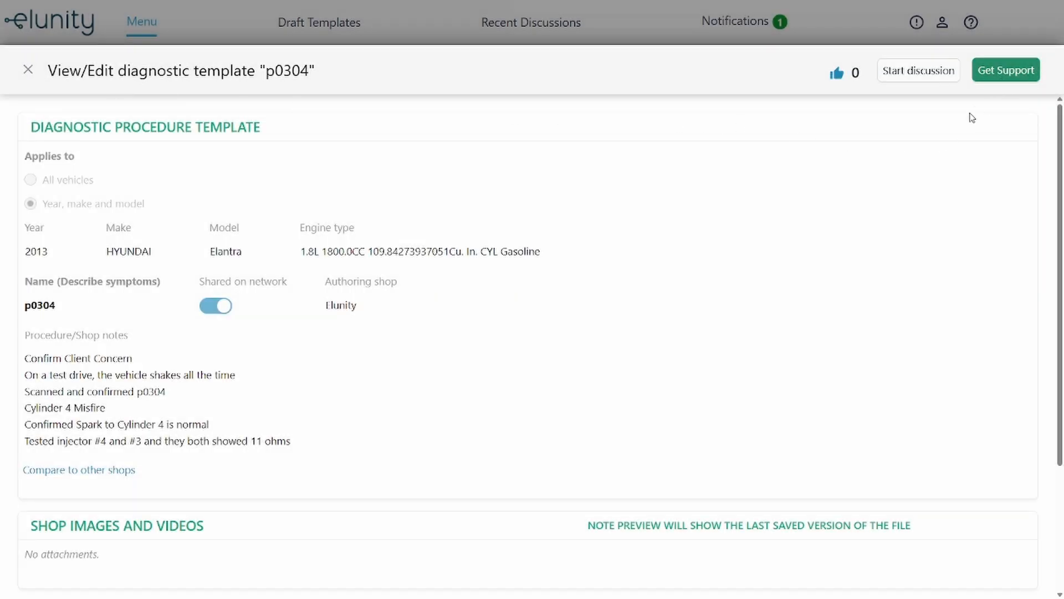
scroll(310, 358, "down", 1)
scroll(310, 366, "down", 3)
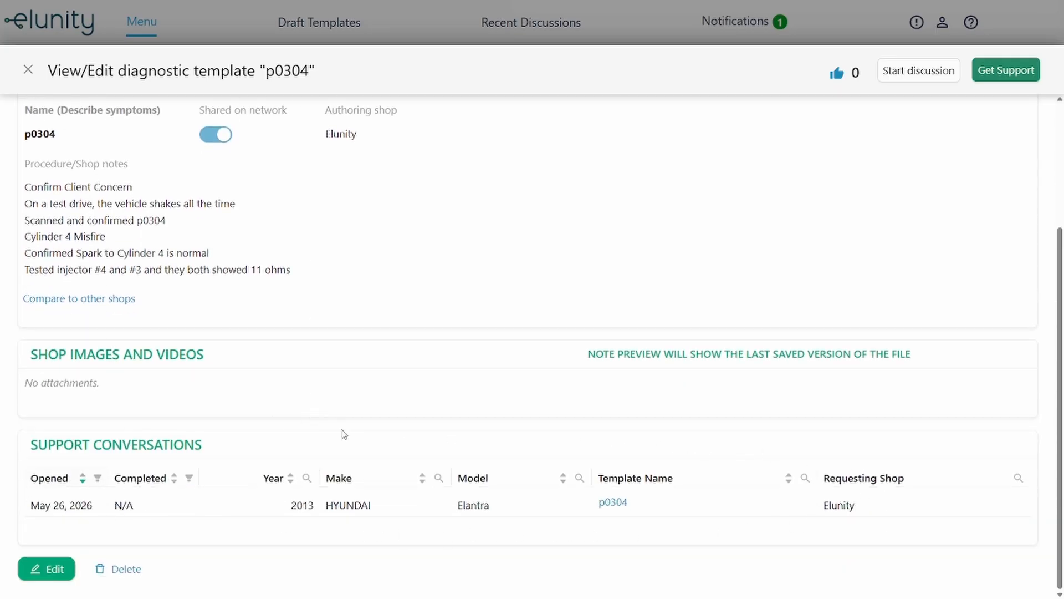
- In the p0304 support chat, send 'Thanks so much for your help!' and end the conversation from the details panel
left_click(613, 504)
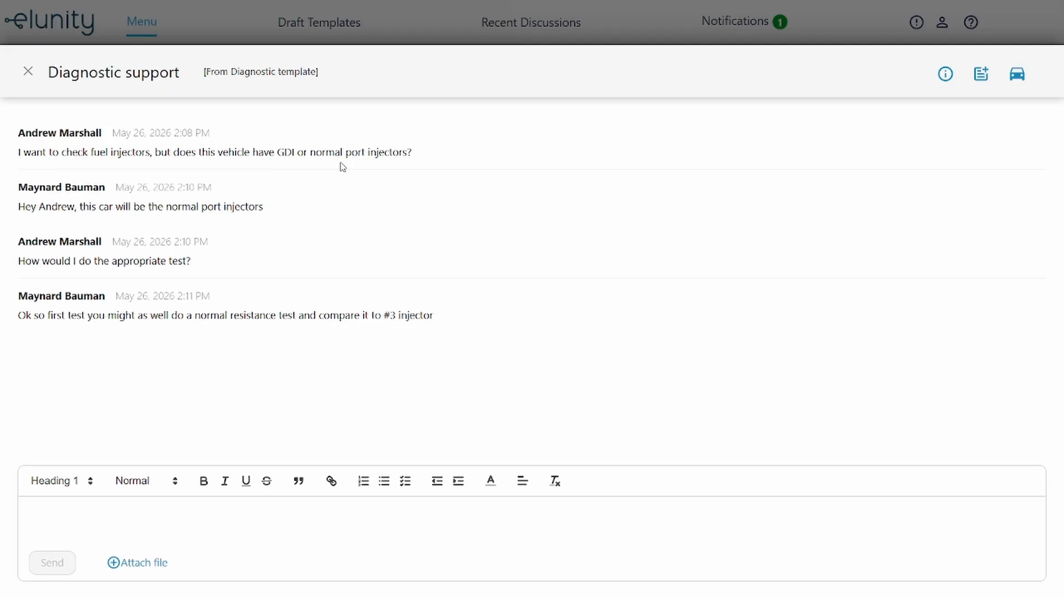
left_click(159, 504)
type("Thanks so much for your help!")
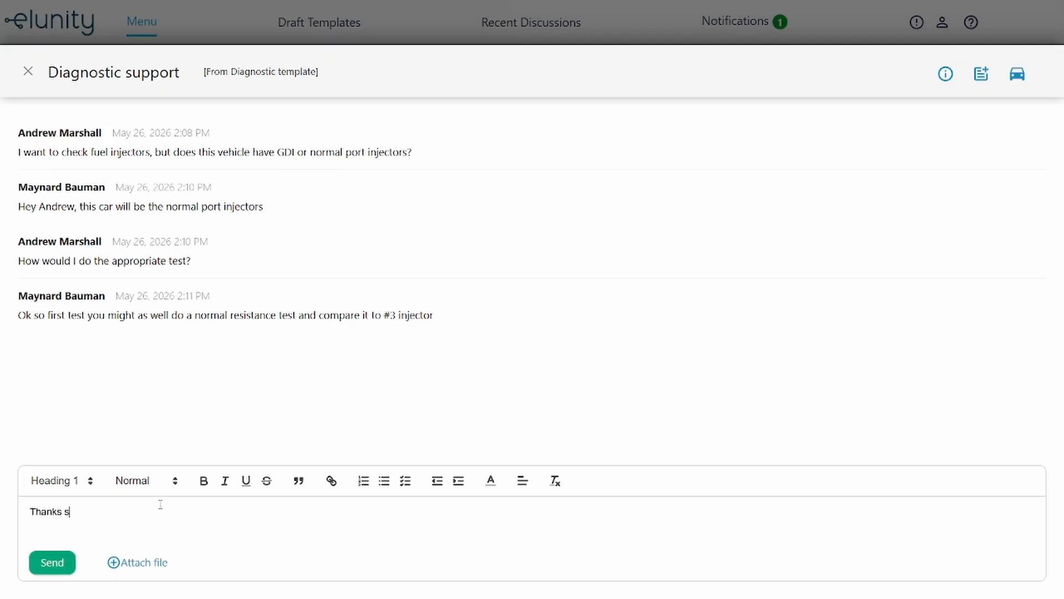
left_click(53, 565)
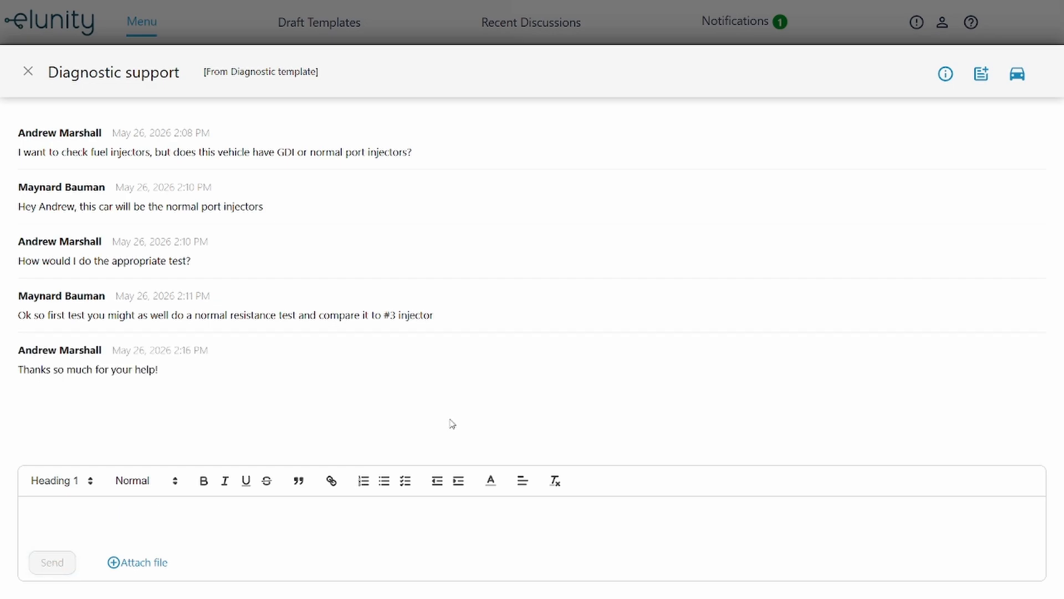
left_click(946, 74)
left_click(751, 139)
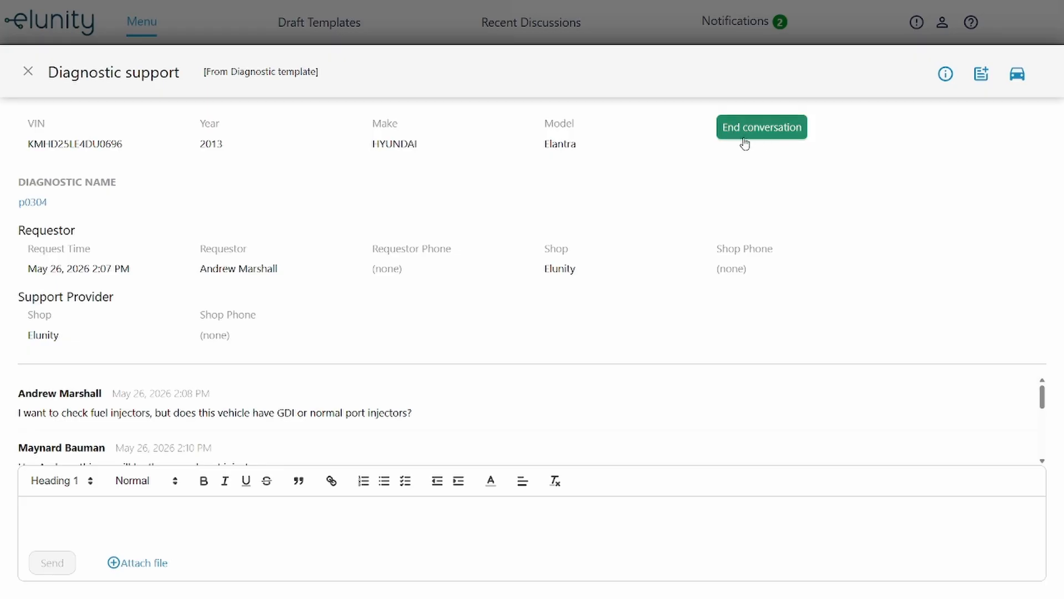